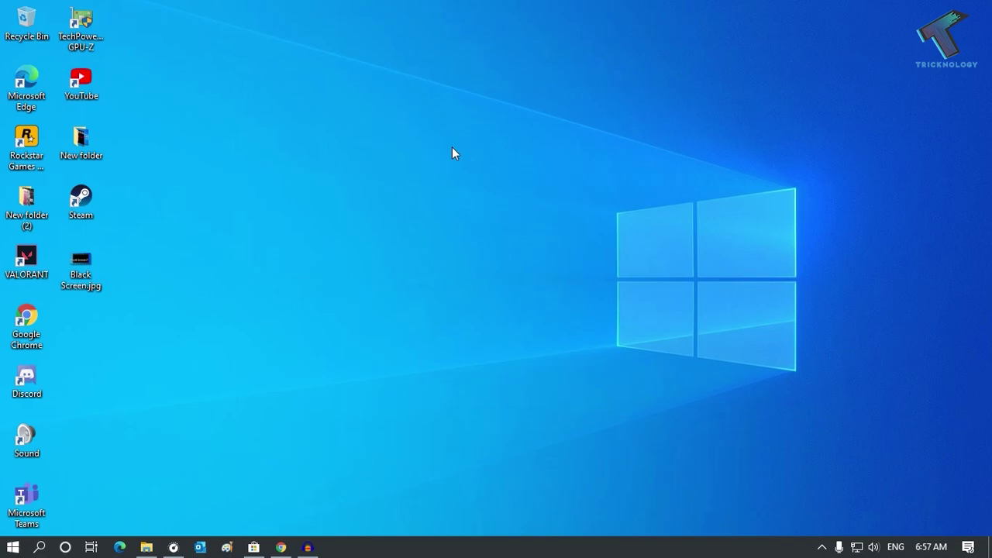
# Launch Paint by searching 'mspaint' from the Start menu
pyautogui.click(15, 548)
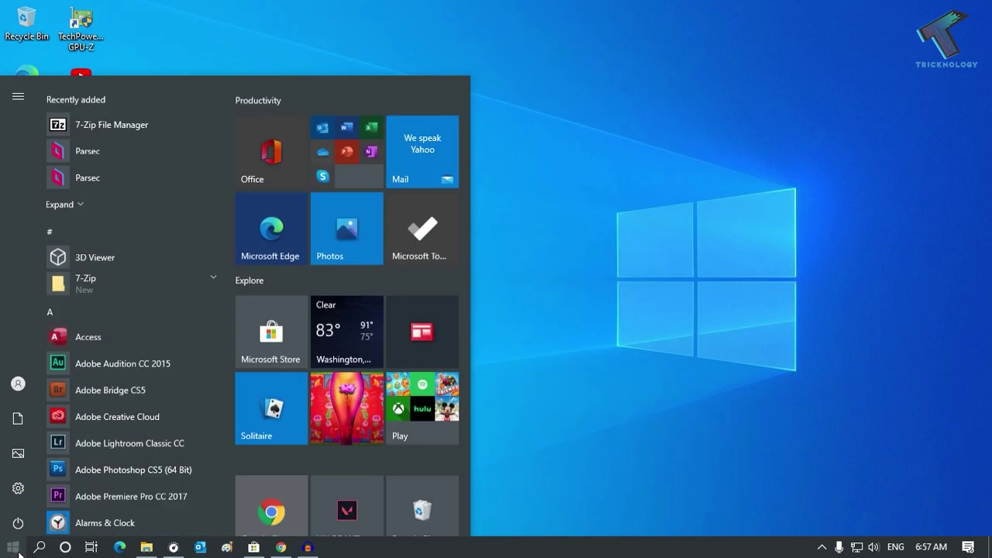
pyautogui.write('mspa')
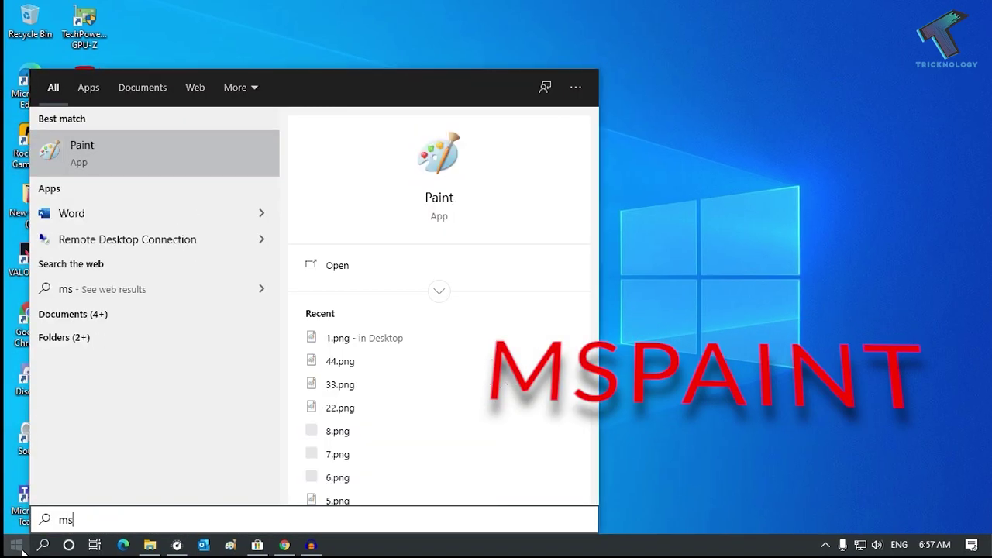
pyautogui.write('int')
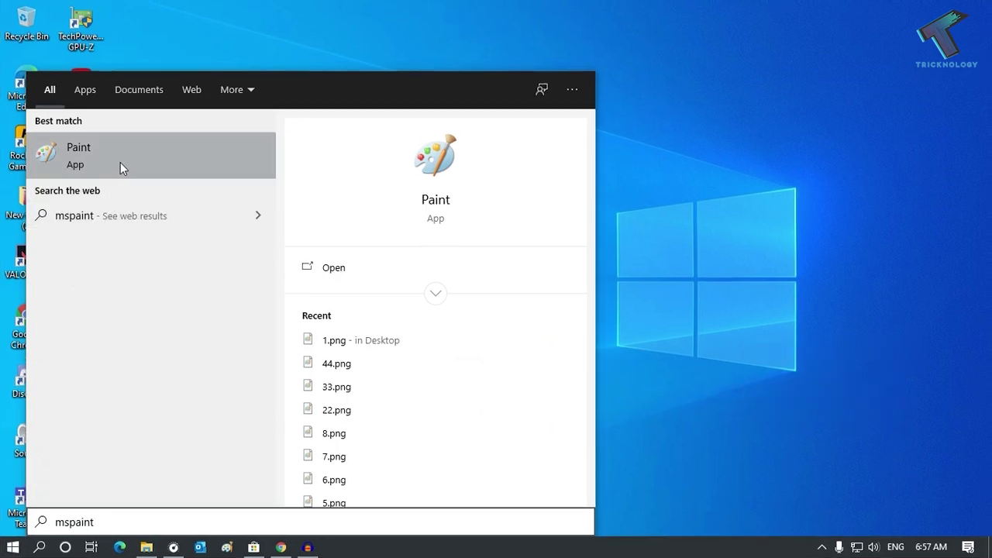
pyautogui.click(118, 162)
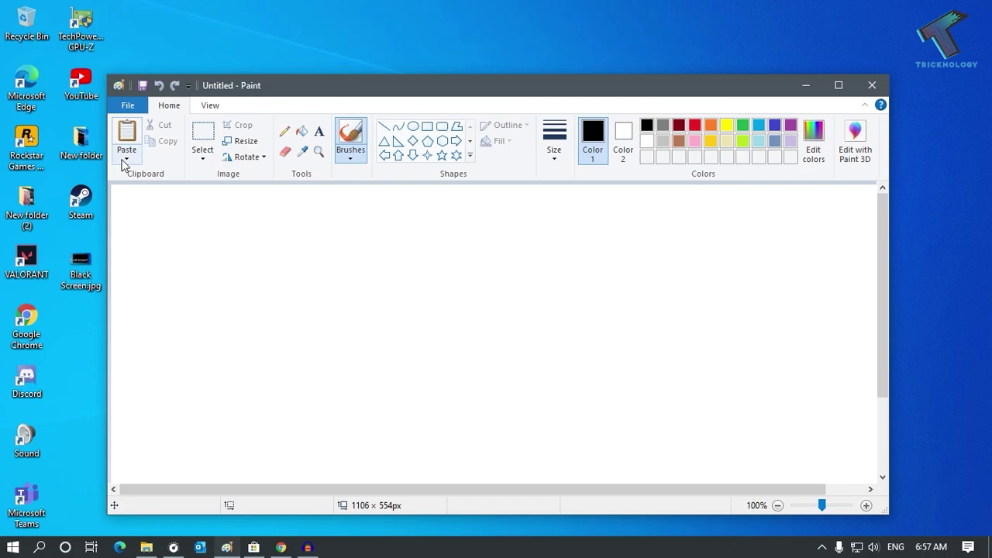
# Maximize Paint and paste the desktop screenshot onto the canvas
pyautogui.doubleClick(350, 87)
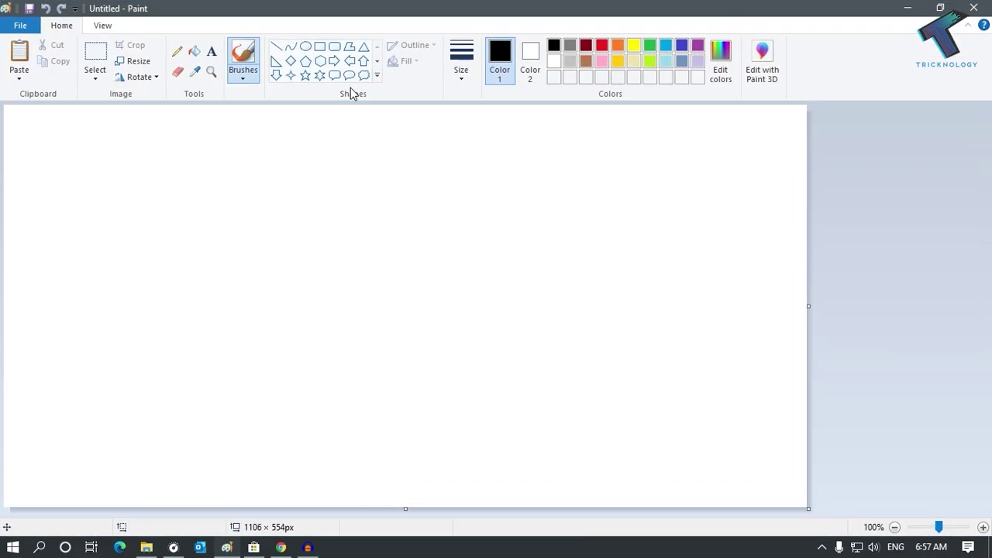
pyautogui.click(20, 78)
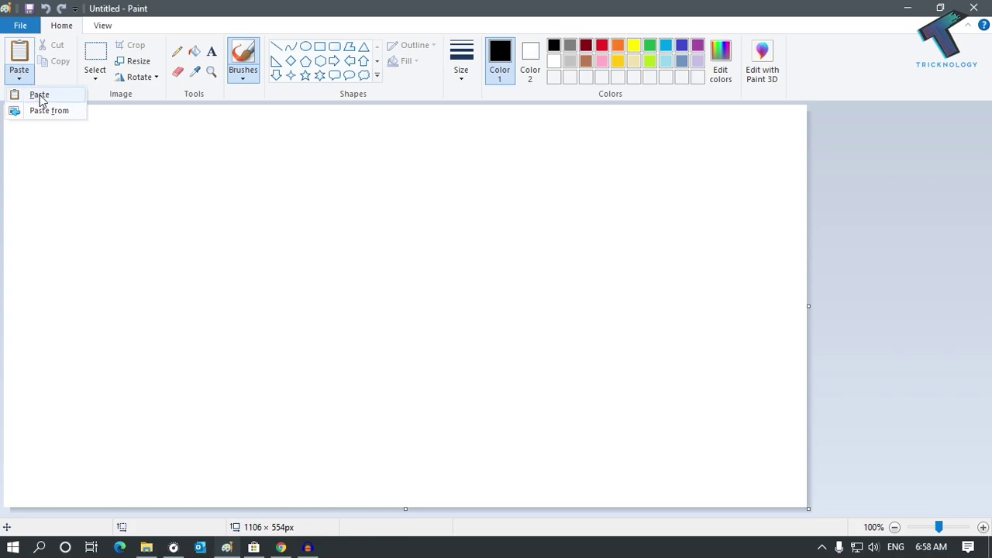
pyautogui.click(39, 96)
pyautogui.scroll(-2, 271, 337)
pyautogui.scroll(3, 271, 338)
pyautogui.scroll(-3, 271, 338)
pyautogui.scroll(3, 351, 289)
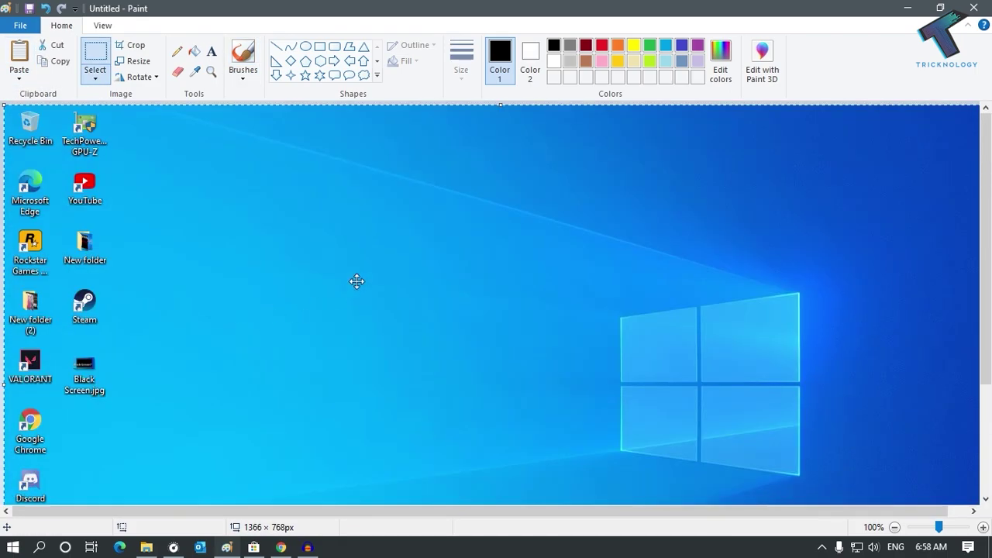
# Restore Paint to a smaller window and open File > Save as
pyautogui.moveTo(251, 12); pyautogui.dragTo(511, 49)
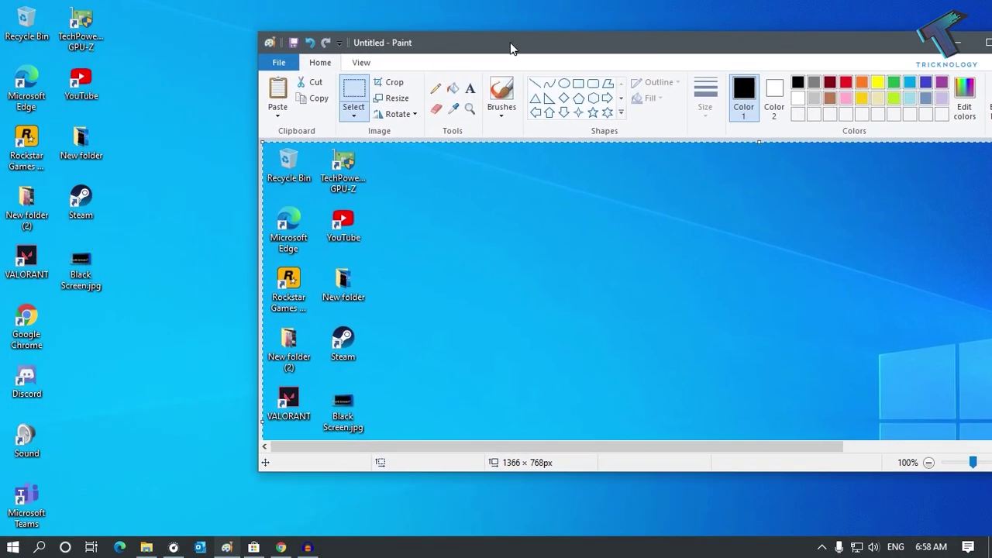
pyautogui.click(284, 65)
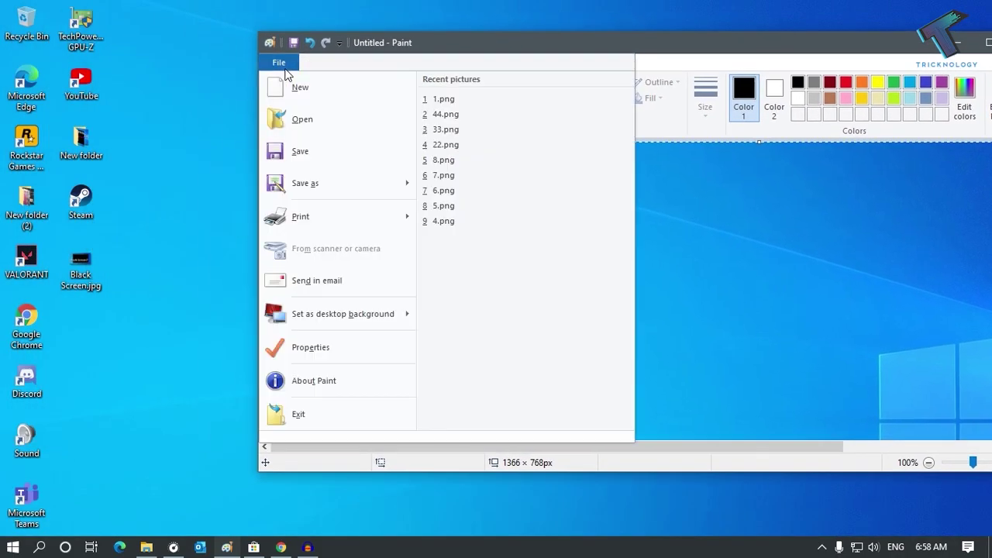
pyautogui.moveTo(326, 181)
pyautogui.click(326, 183)
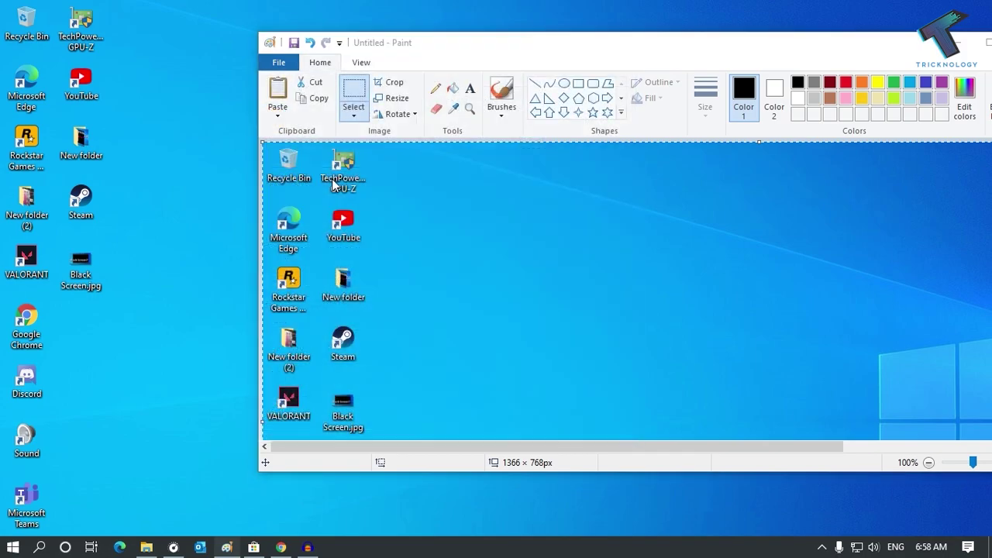
# Save the screenshot to the Desktop as tricknology.png and close Paint
pyautogui.click(487, 197)
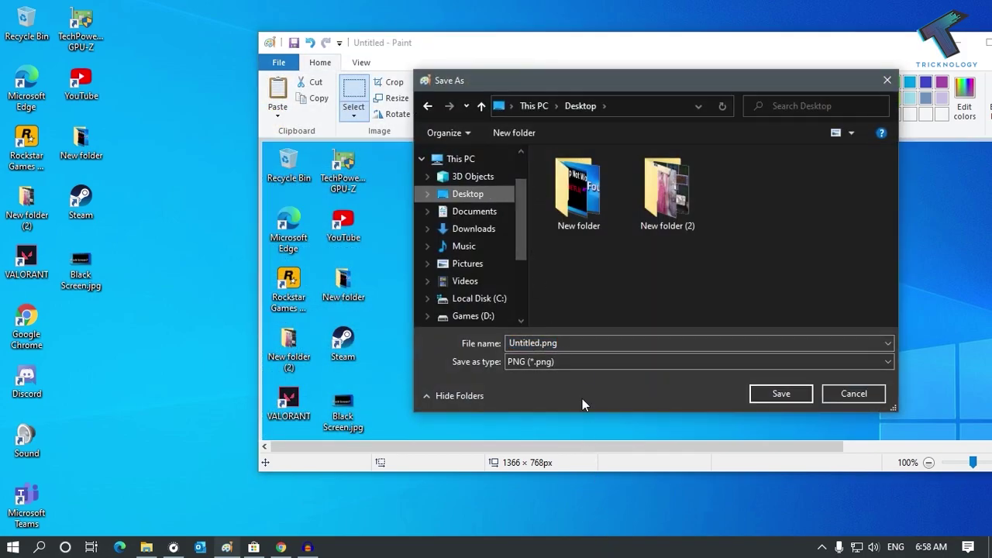
pyautogui.click(587, 346)
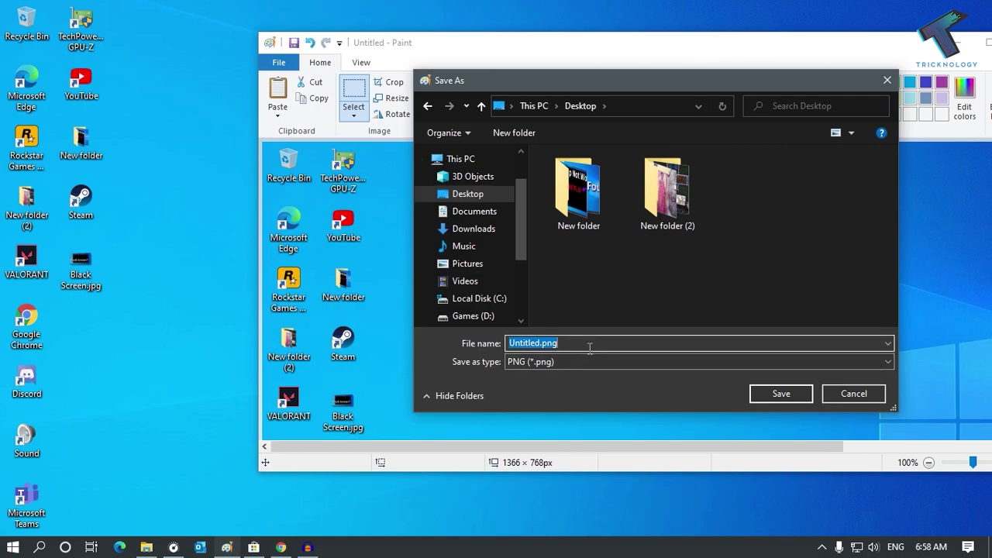
pyautogui.write('tricknology')
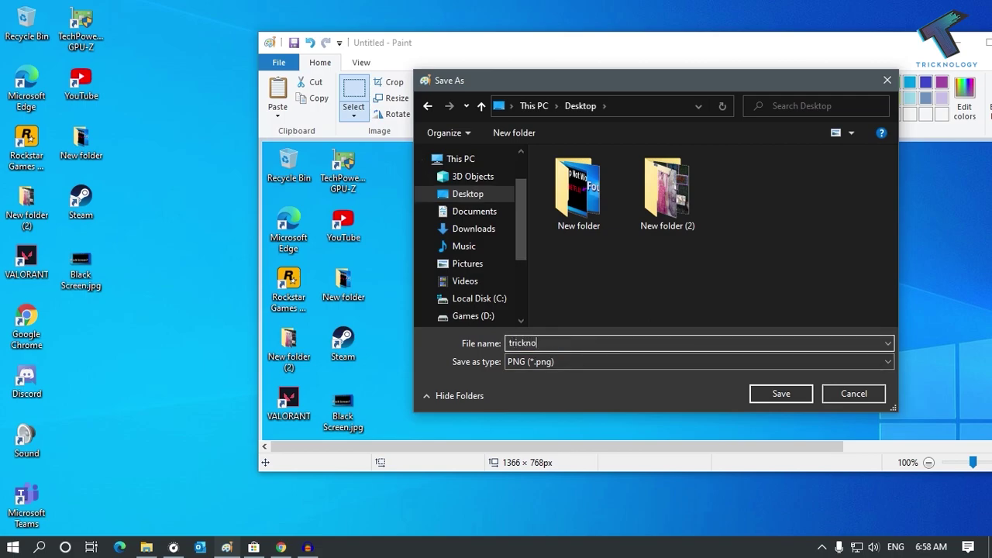
pyautogui.click(776, 393)
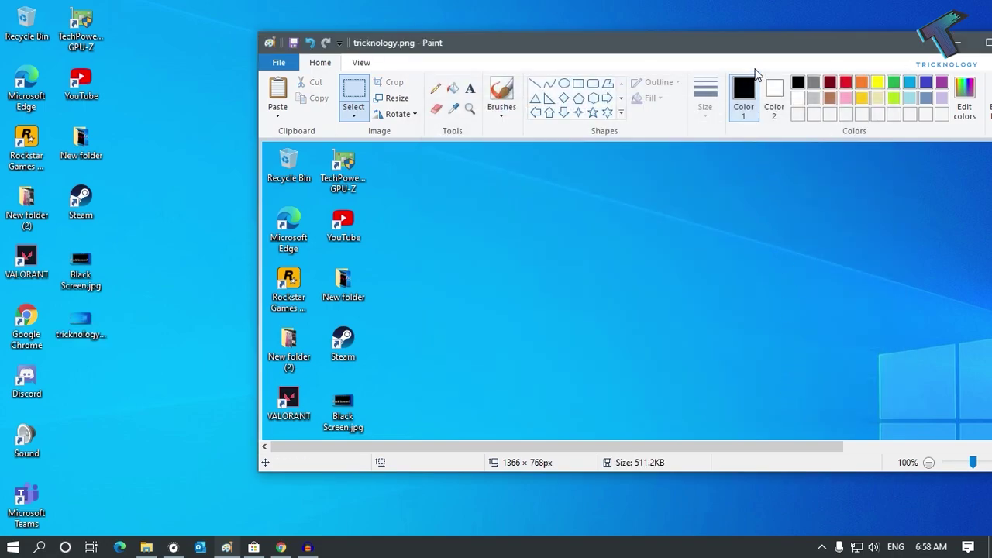
pyautogui.hotkey('alt', 'F4')
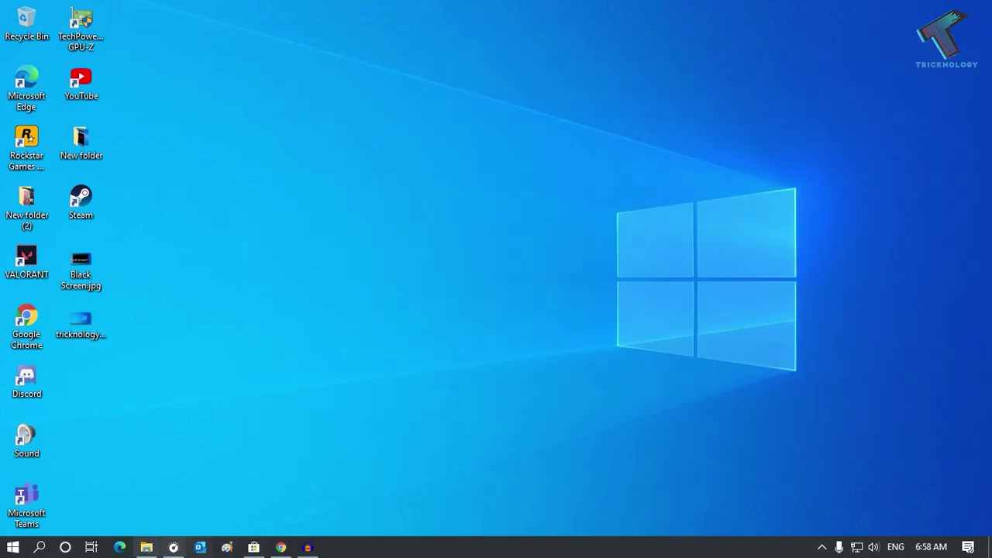
# Launch Snipping Tool by searching 'snipping tool' from the Start menu
pyautogui.click(13, 547)
pyautogui.write('sn')
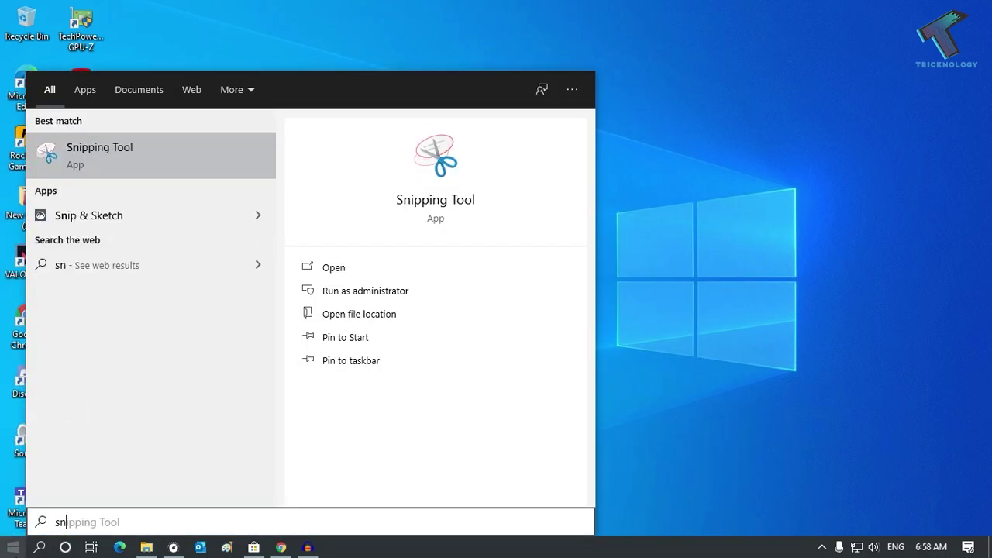
pyautogui.write('ipping tool')
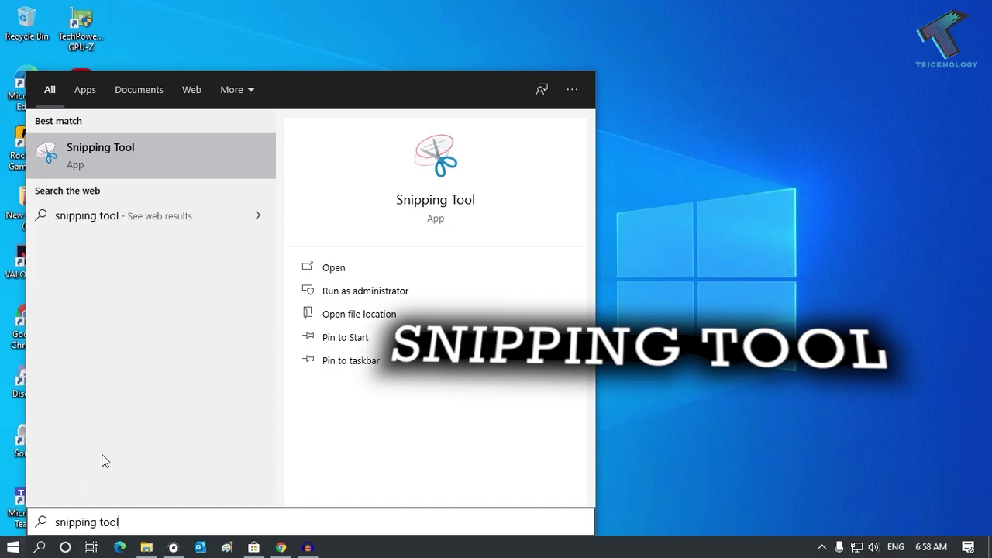
pyautogui.click(112, 173)
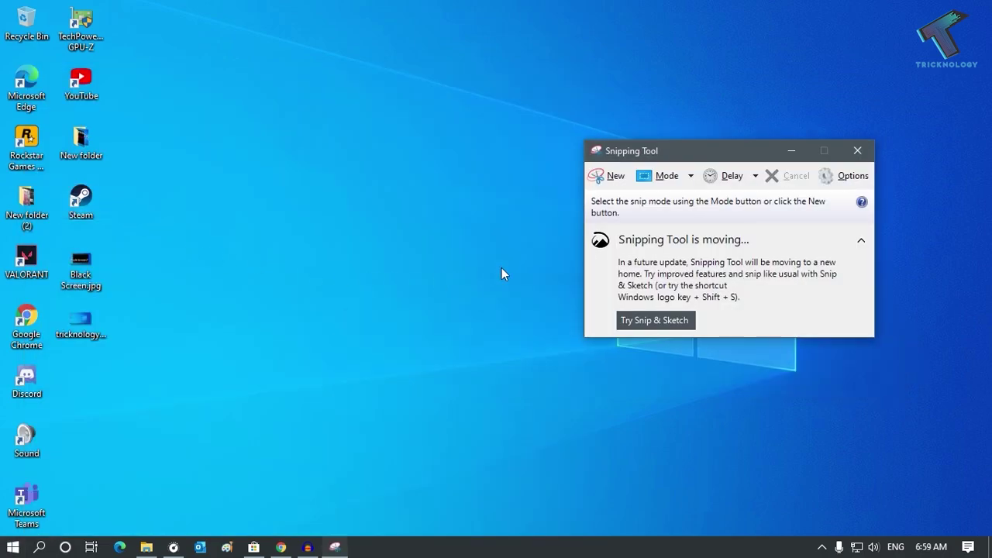
# Move the Snipping Tool window aside and take a full-screen rectangular snip of the desktop
pyautogui.moveTo(671, 151); pyautogui.dragTo(428, 115)
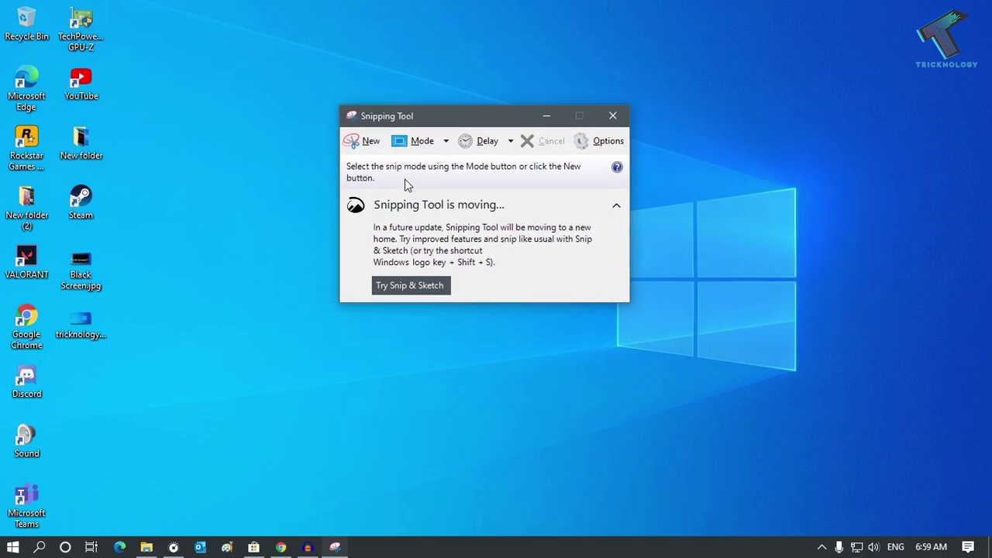
pyautogui.click(369, 142)
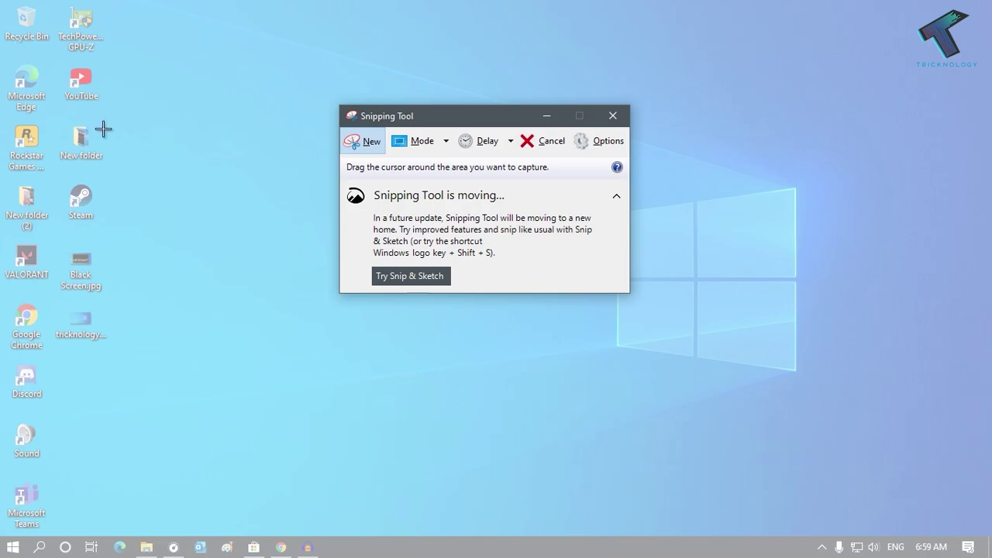
pyautogui.moveTo(12, 12)
pyautogui.mouseDown()
pyautogui.moveTo(274, 175)
pyautogui.moveTo(923, 461)
pyautogui.moveTo(991, 557)
pyautogui.mouseUp()
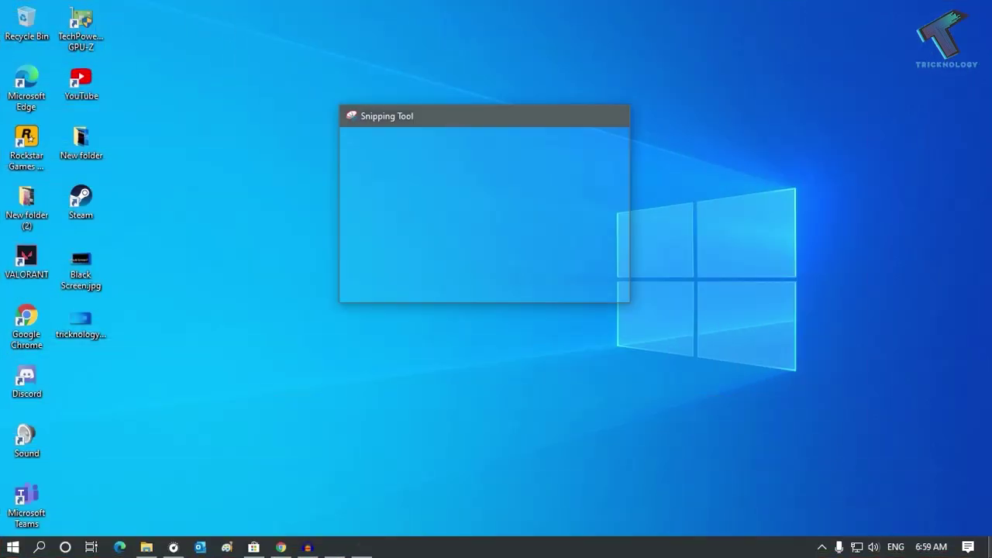
pyautogui.click(332, 50)
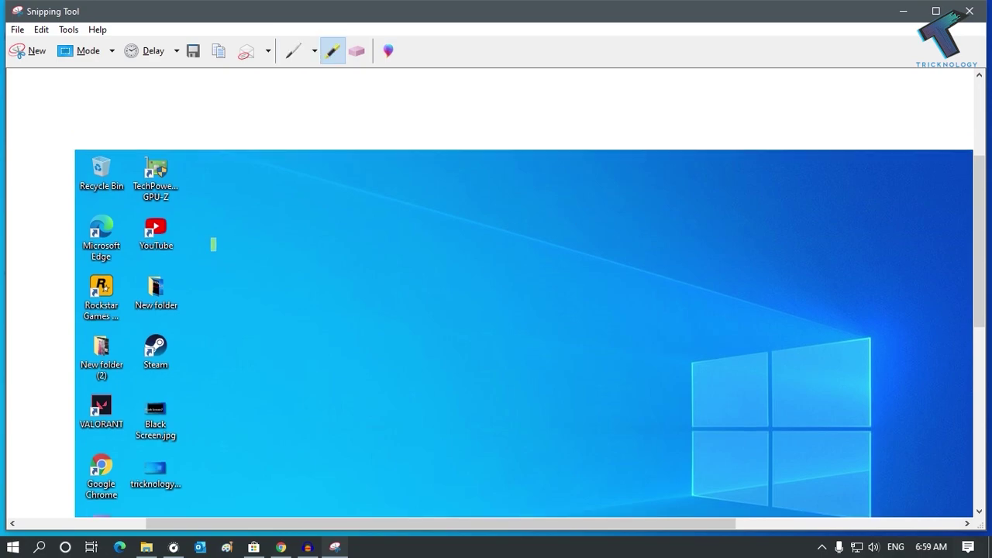
# Highlight the YouTube icon, then circle it and add an arrow with the pen
pyautogui.moveTo(165, 225); pyautogui.dragTo(188, 225)
pyautogui.moveTo(157, 236)
pyautogui.mouseDown()
pyautogui.moveTo(147, 253)
pyautogui.moveTo(176, 229)
pyautogui.mouseUp()
pyautogui.click(293, 50)
pyautogui.moveTo(155, 207)
pyautogui.mouseDown()
pyautogui.moveTo(144, 260)
pyautogui.moveTo(152, 210)
pyautogui.mouseUp()
pyautogui.moveTo(247, 209)
pyautogui.mouseDown()
pyautogui.moveTo(203, 230)
pyautogui.moveTo(230, 246)
pyautogui.mouseUp()
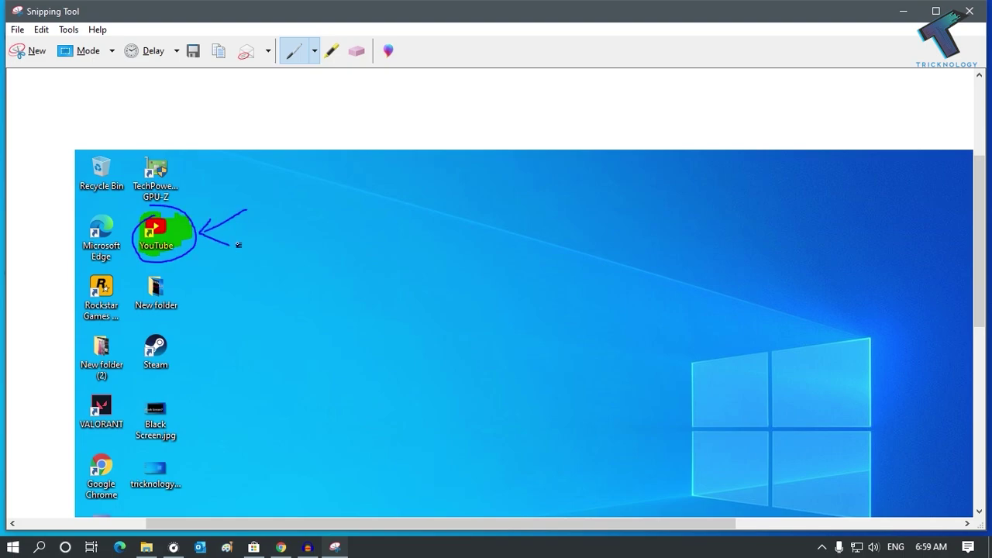
# Erase the marks around the YouTube icon and shrink the window to reveal the desktop icons
pyautogui.click(365, 54)
pyautogui.moveTo(233, 243); pyautogui.dragTo(169, 244)
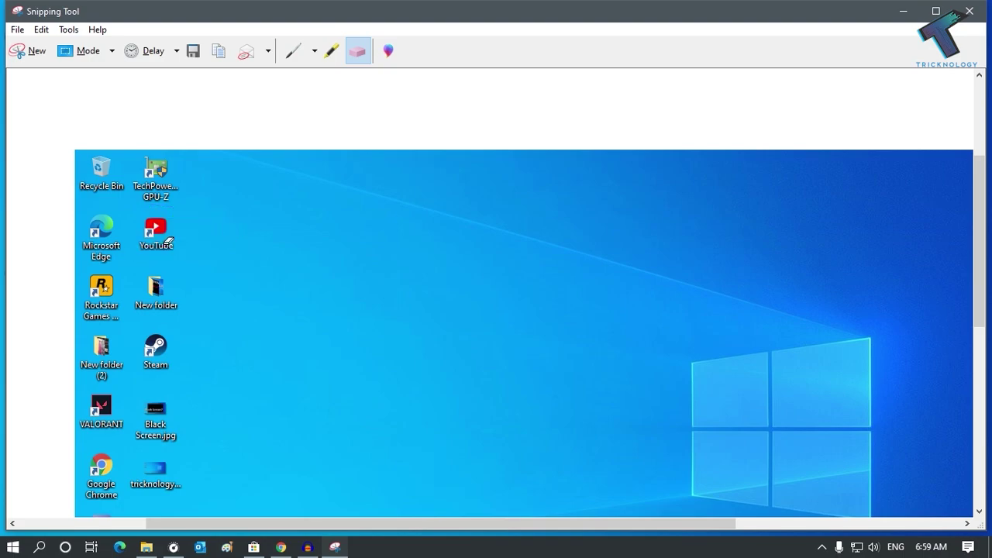
pyautogui.moveTo(261, 18); pyautogui.dragTo(493, 17)
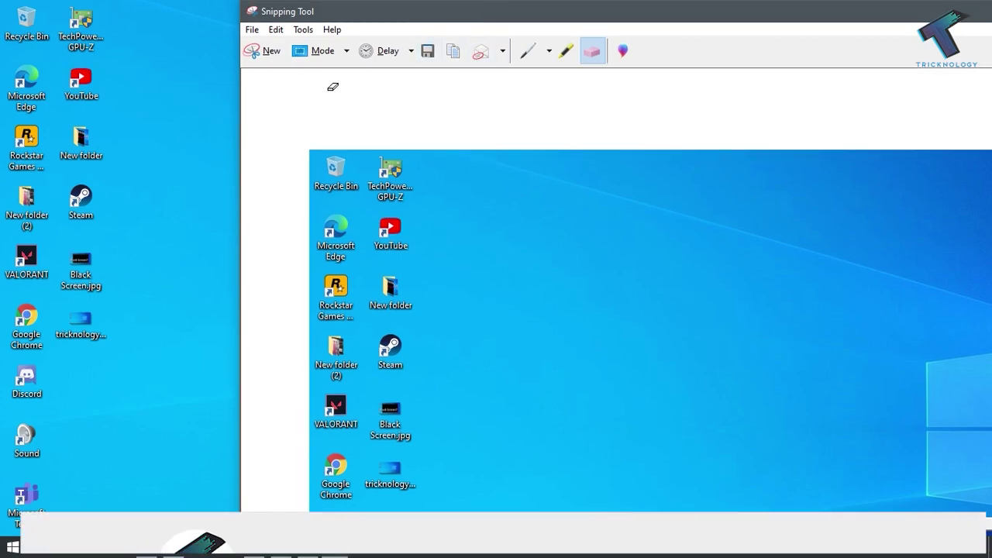
# Save the clean snip as Tricknology 1.PNG and copy it to the clipboard
pyautogui.click(252, 29)
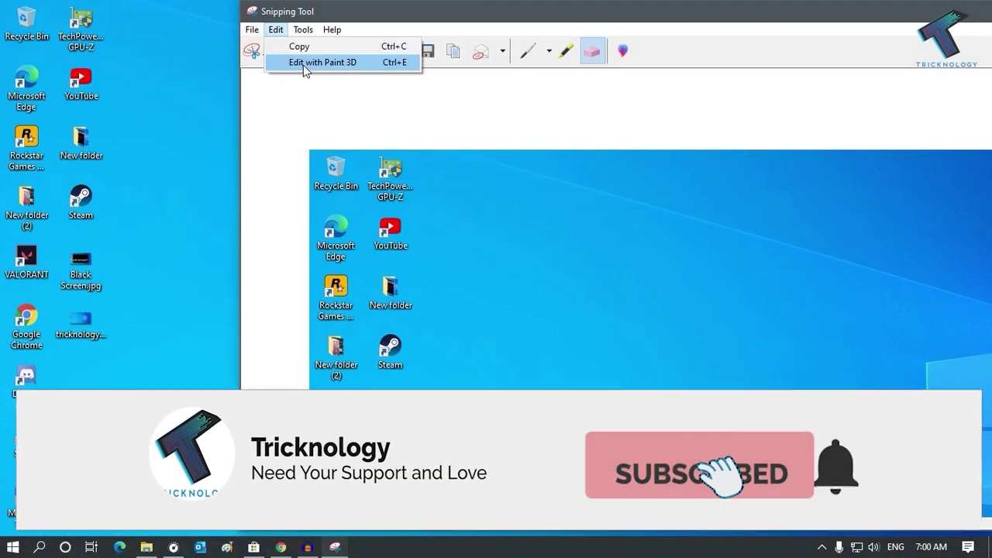
pyautogui.click(279, 66)
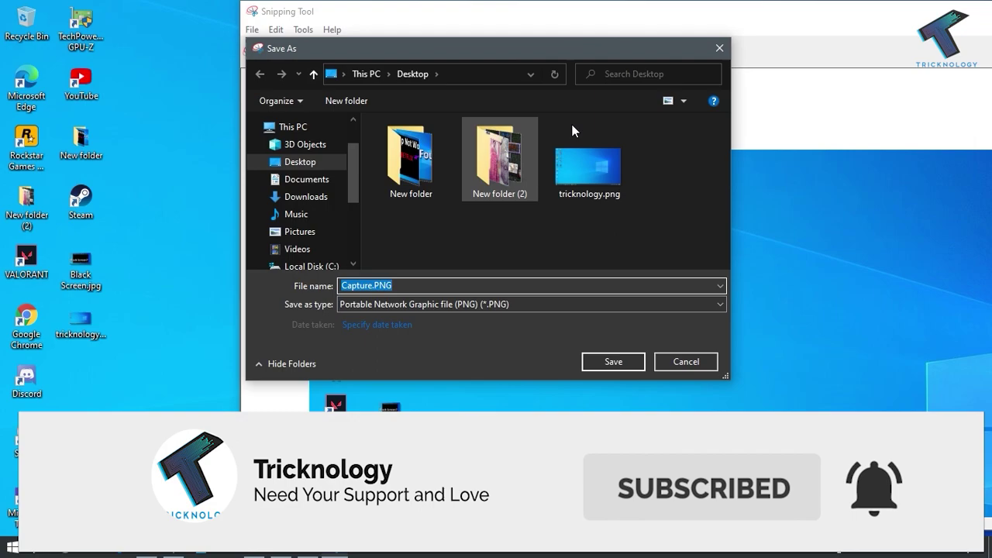
pyautogui.click(719, 48)
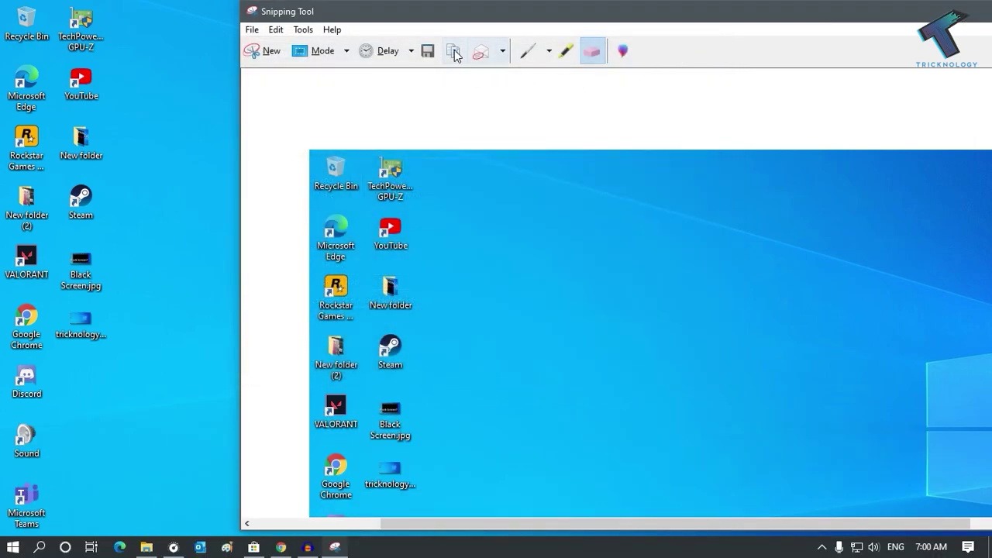
pyautogui.click(456, 55)
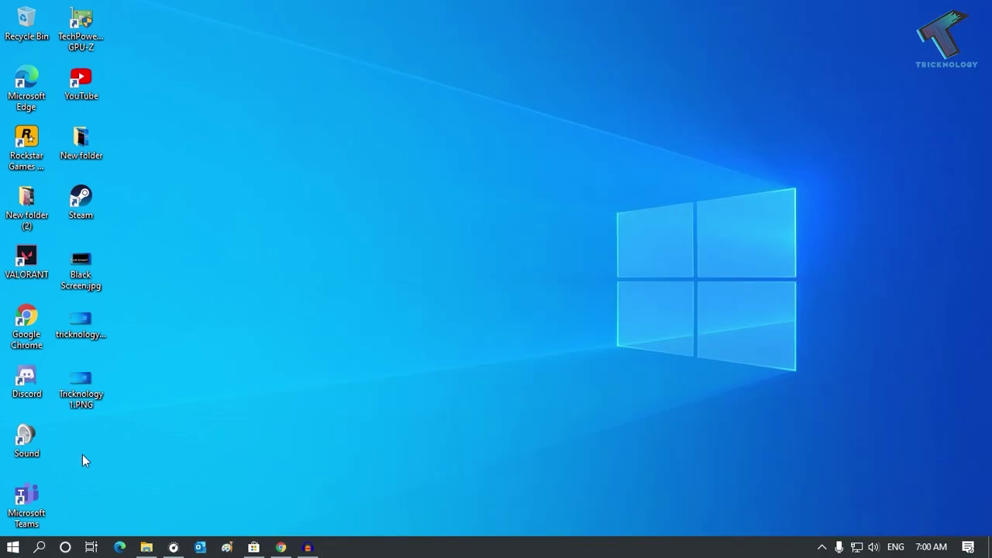
# Launch Snip & Sketch via a Start search for 'sni' and snip the whole screen
pyautogui.click(13, 547)
pyautogui.write('sni')
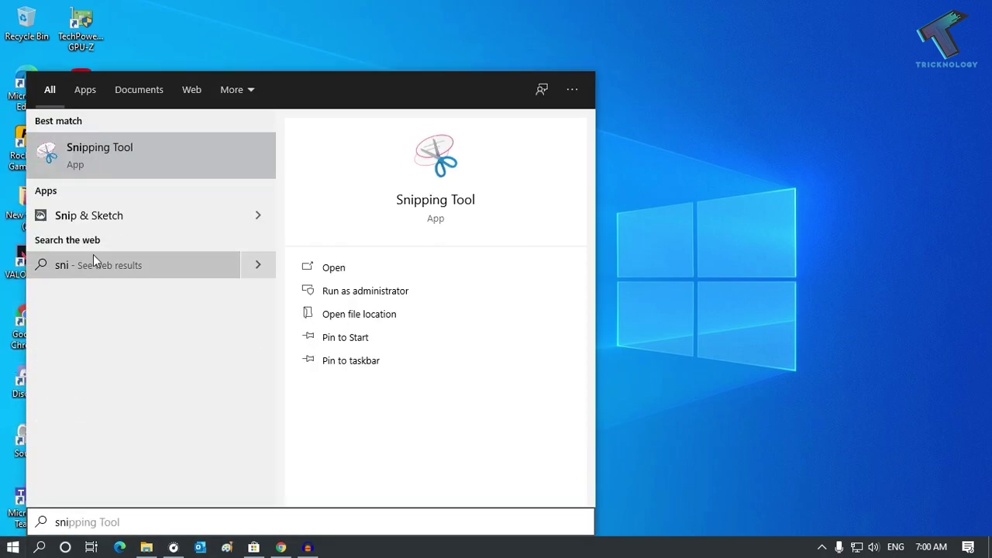
pyautogui.click(148, 222)
pyautogui.click(36, 43)
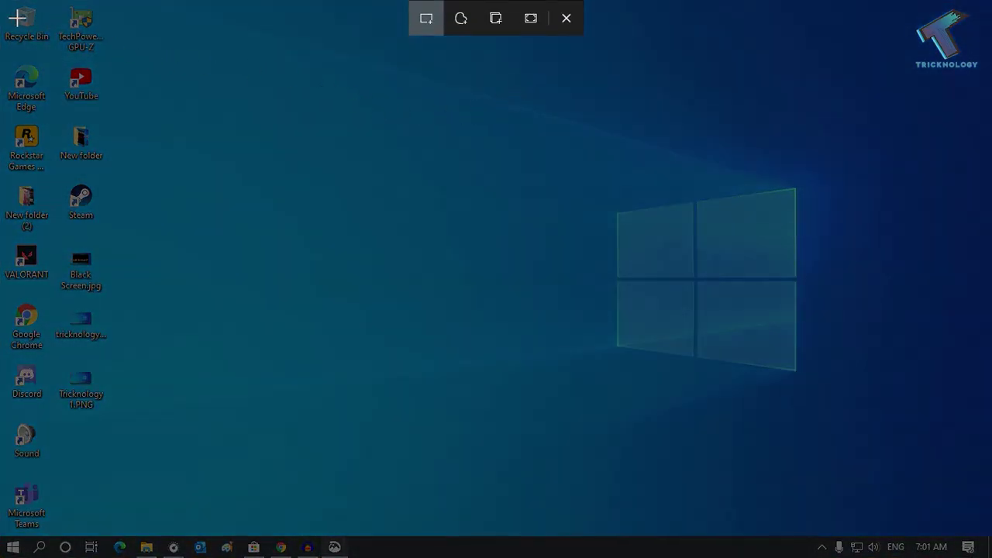
pyautogui.moveTo(9, 10)
pyautogui.mouseDown()
pyautogui.moveTo(361, 238)
pyautogui.moveTo(910, 534)
pyautogui.moveTo(954, 545)
pyautogui.mouseUp()
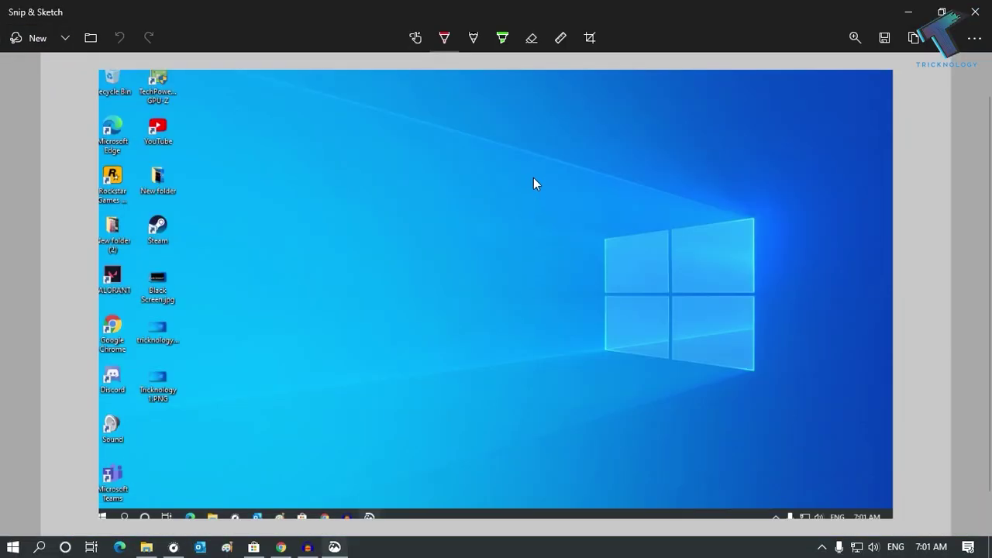
# Maximize the Snip & Sketch window and set the pen colour to orange-yellow
pyautogui.doubleClick(335, 6)
pyautogui.doubleClick(420, 39)
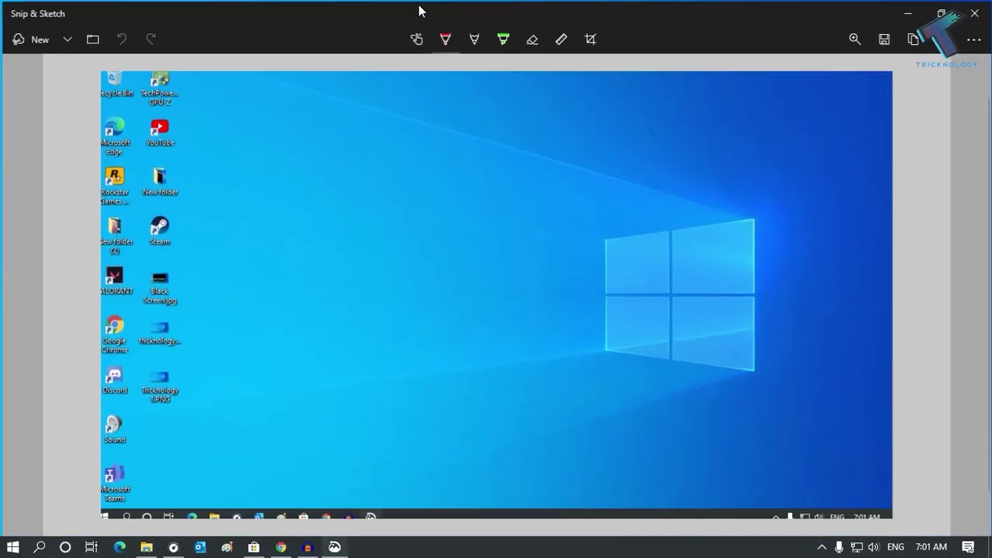
pyautogui.click(444, 37)
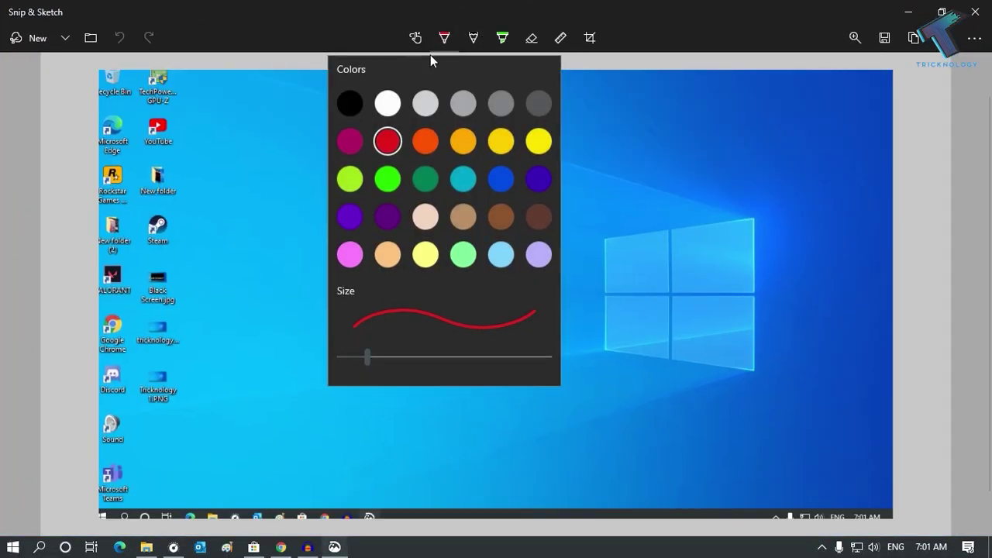
pyautogui.click(389, 140)
pyautogui.click(455, 48)
pyautogui.click(500, 141)
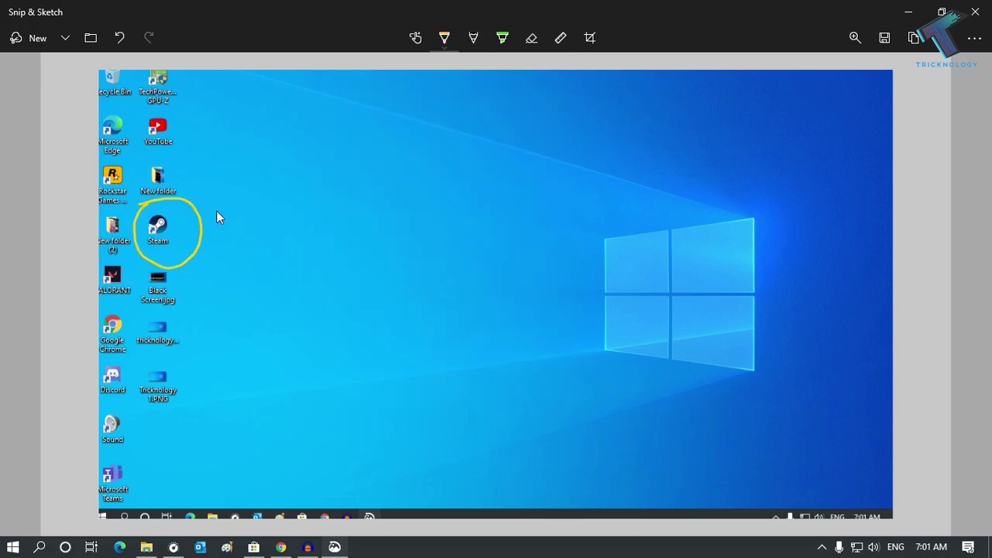
# Place the ruler mid-image and draw two straight white lines along its edges
pyautogui.click(560, 39)
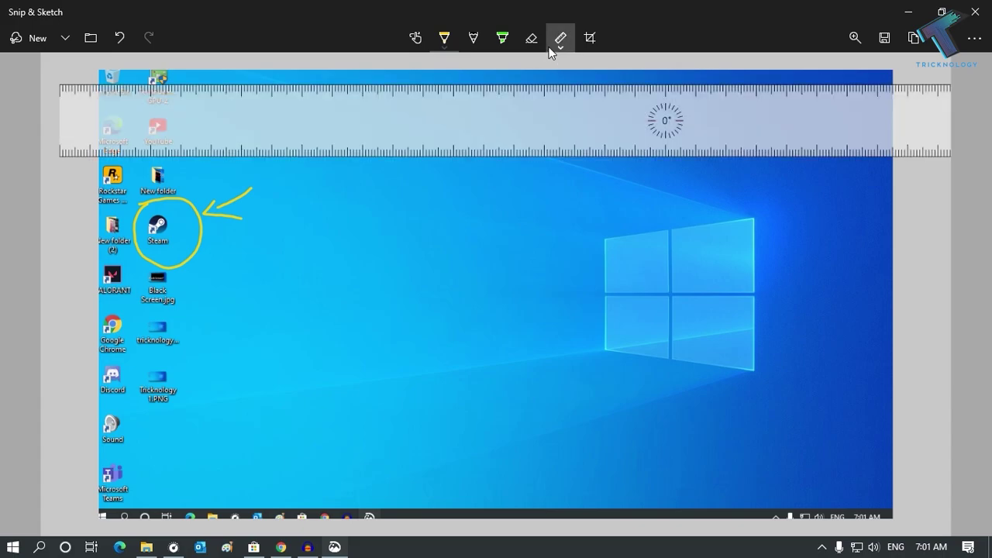
pyautogui.moveTo(468, 159); pyautogui.dragTo(457, 325)
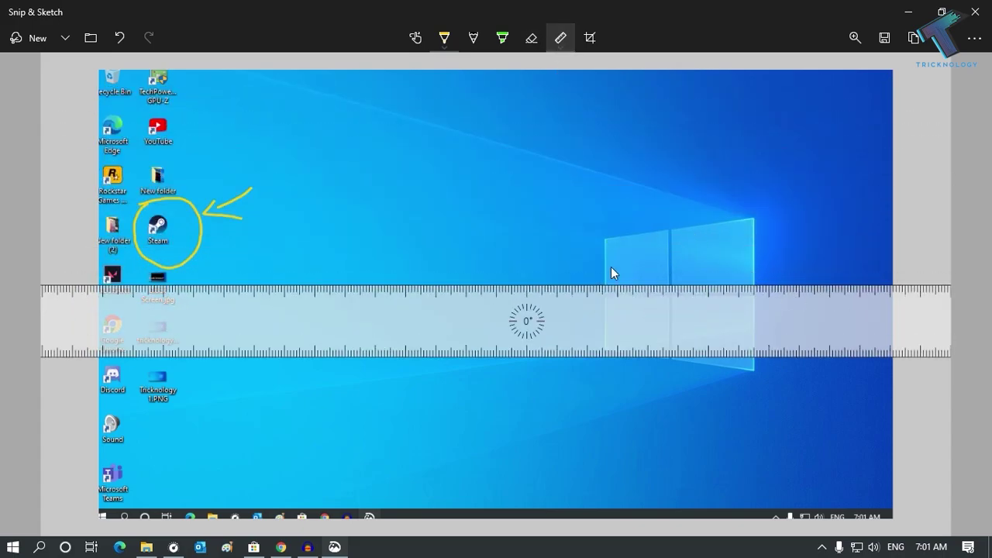
pyautogui.moveTo(557, 308); pyautogui.dragTo(752, 307)
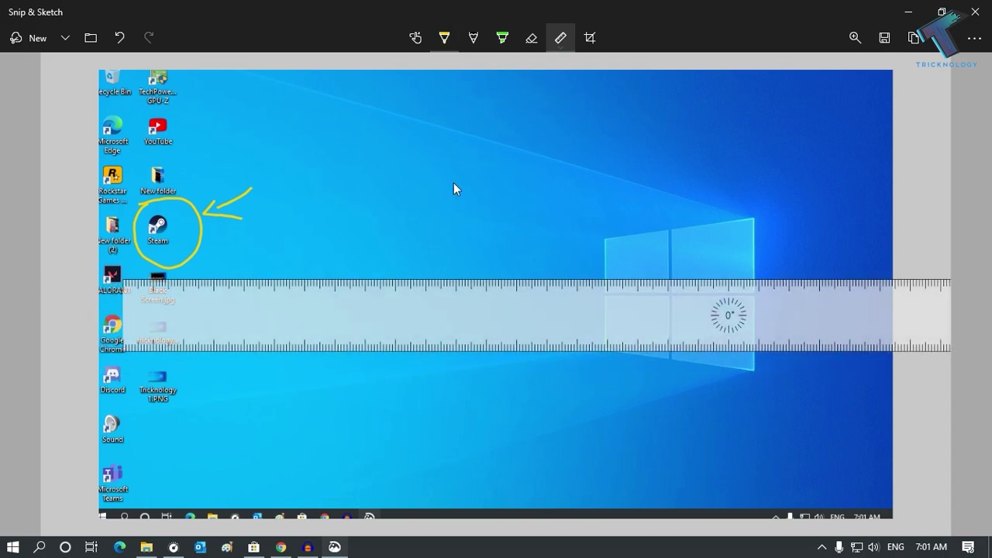
pyautogui.click(444, 37)
pyautogui.press('Escape')
pyautogui.moveTo(394, 286); pyautogui.dragTo(690, 299)
pyautogui.moveTo(329, 360); pyautogui.dragTo(672, 355)
pyautogui.moveTo(592, 333); pyautogui.dragTo(571, 141)
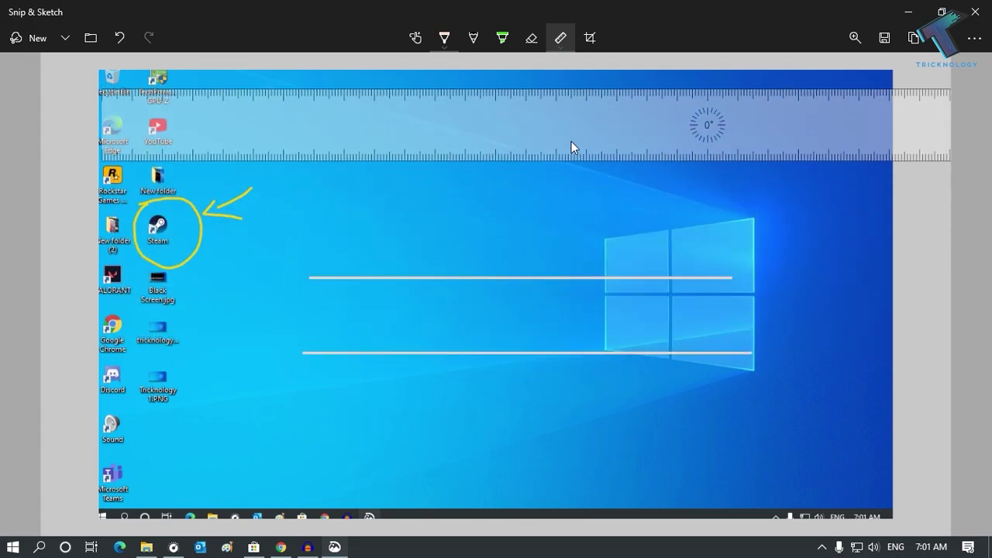
# Clear every drawn mark from the capture with Erase all ink
pyautogui.click(559, 38)
pyautogui.click(530, 41)
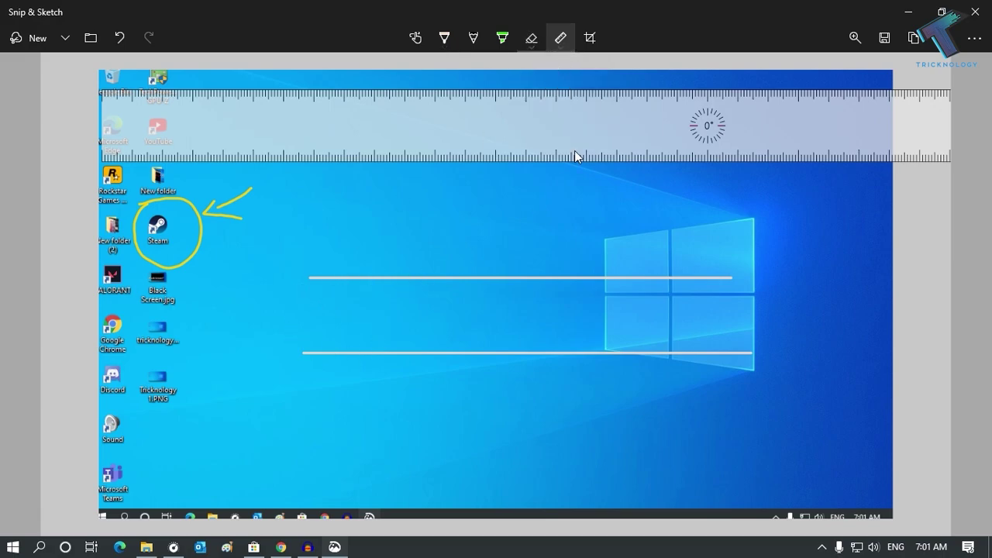
pyautogui.click(530, 40)
pyautogui.click(543, 81)
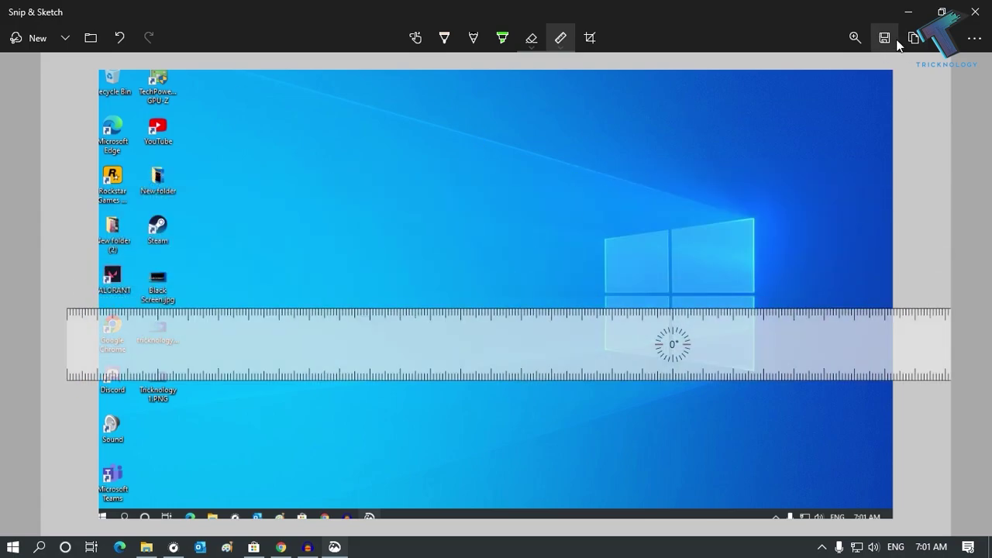
# Save the capture to the Desktop as Tricknology2.png and close Snip & Sketch
pyautogui.click(884, 38)
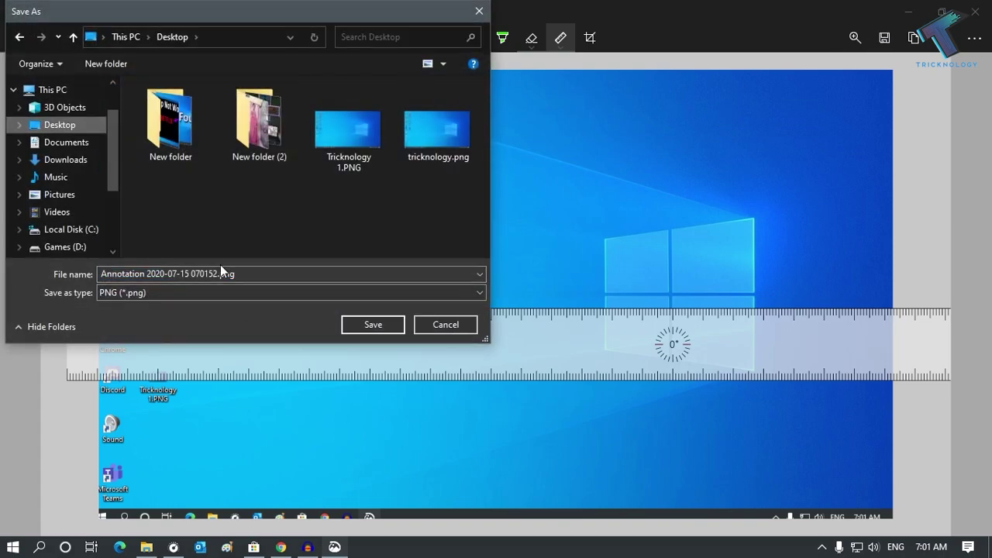
pyautogui.write('Tricknology')
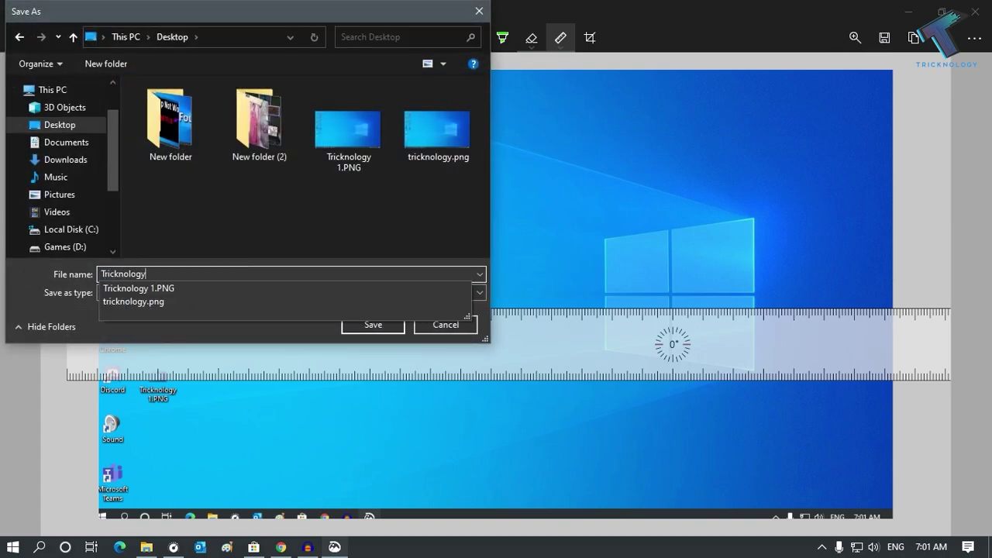
pyautogui.press('Return')
pyautogui.press('Return')
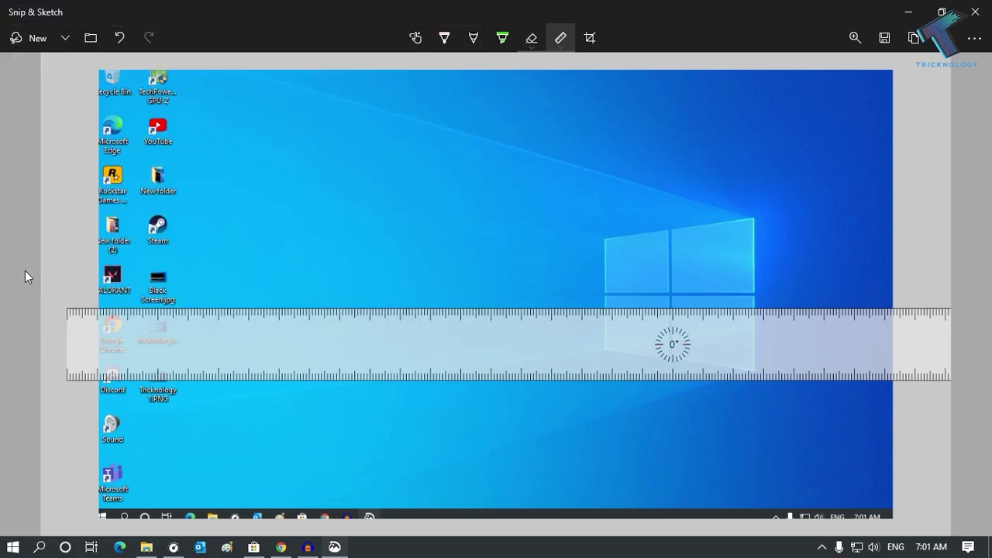
pyautogui.click(966, 12)
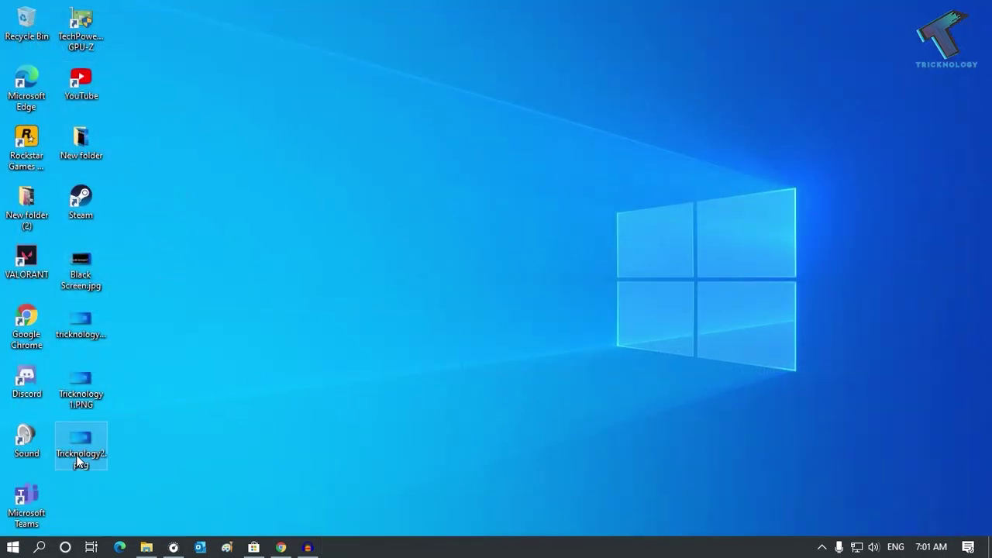
# Open the Tricknology2.png screenshot from the desktop to view it in Photos
pyautogui.doubleClick(86, 447)
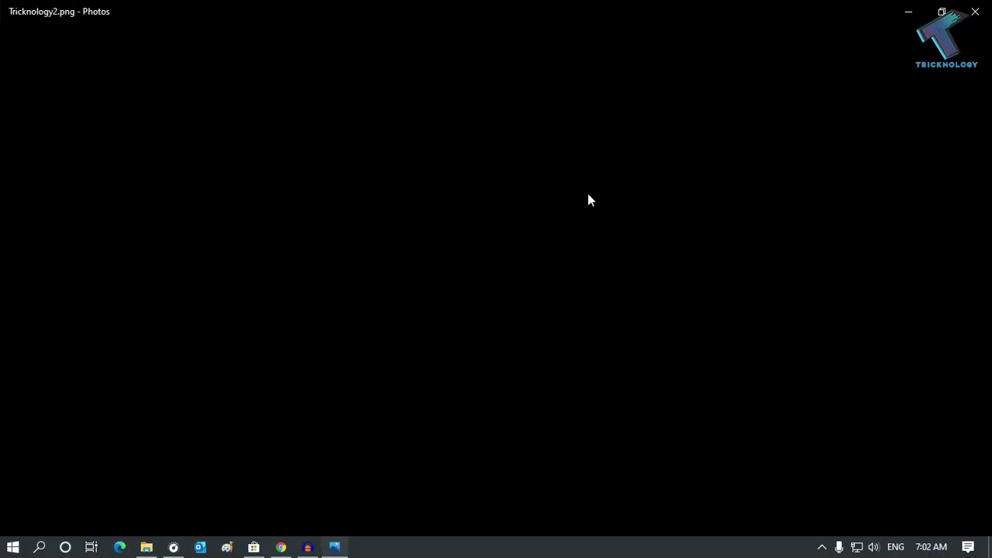